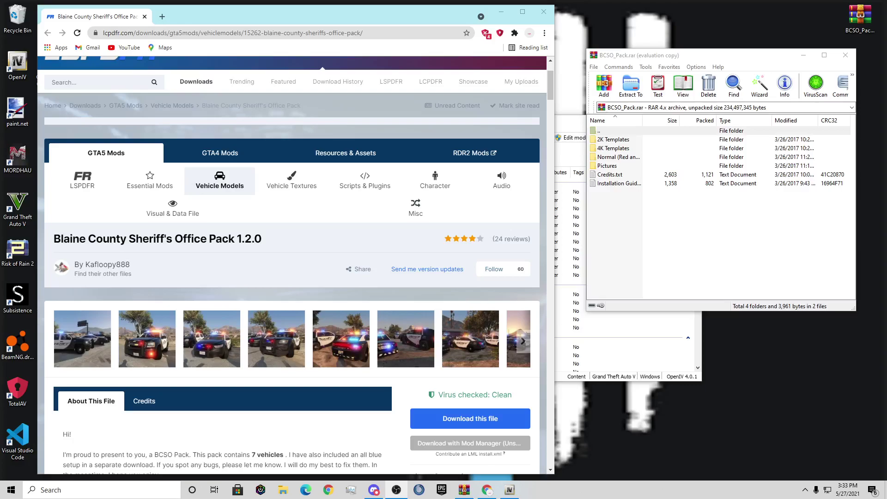
- Review the BCSO_Pack.rar download listing and its file size on LCPDFR.com, then close the file list
{"action": "scroll", "coordinate": [296, 265], "scroll_direction": "down", "scroll_amount": 2}
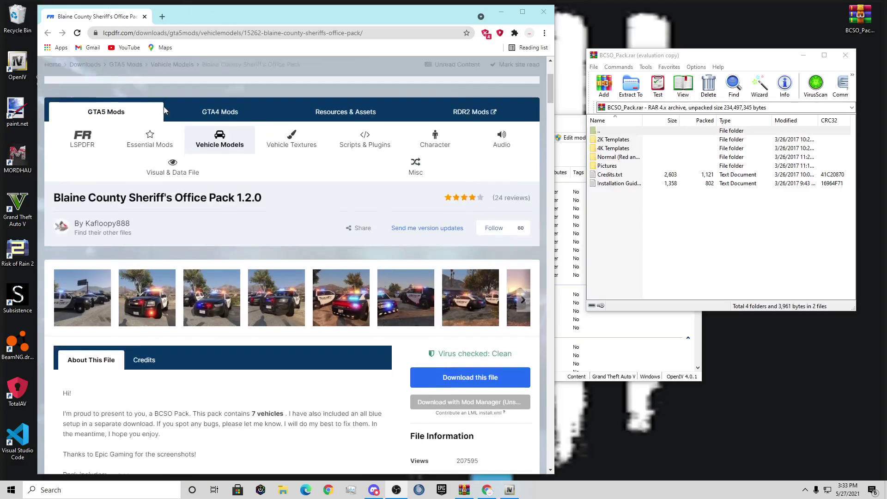
{"action": "left_click", "coordinate": [437, 331]}
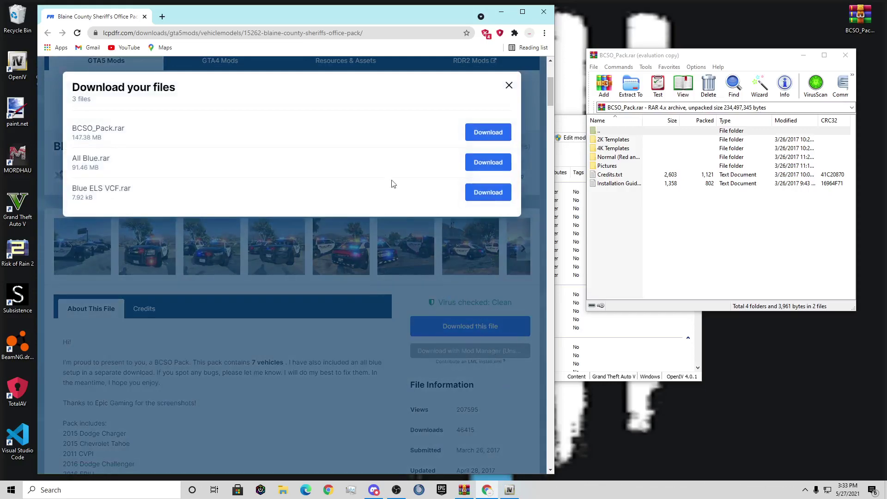
{"action": "left_click_drag", "start_coordinate": [73, 125], "coordinate": [126, 139]}
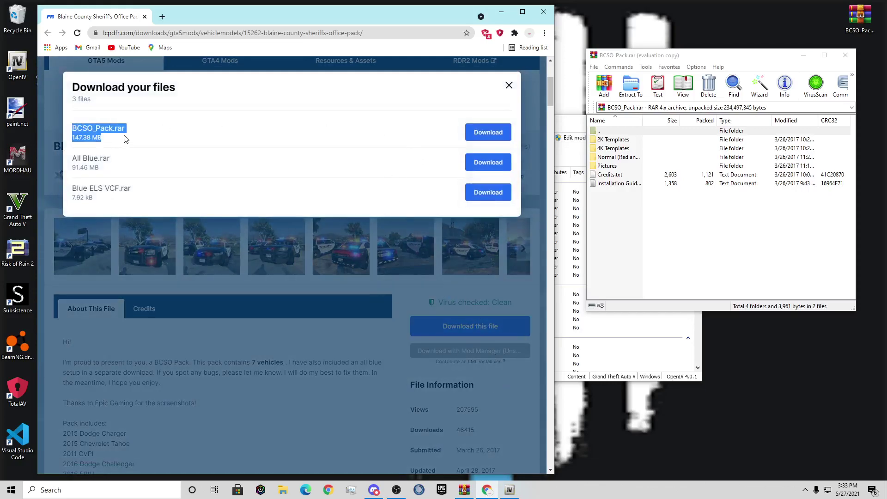
{"action": "left_click", "coordinate": [170, 142]}
{"action": "left_click", "coordinate": [509, 86]}
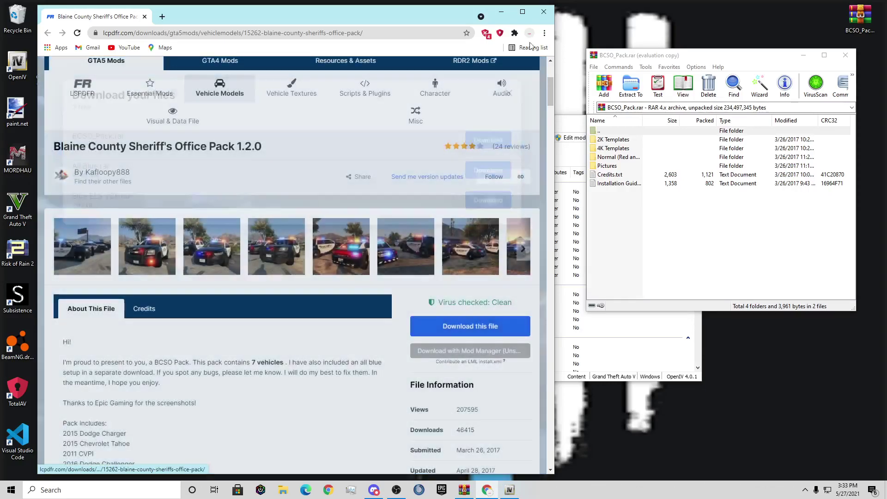
- Close the browser, move OpenIV to the upper left, and bring the BCSO_Pack.rar window forward
{"action": "left_click", "coordinate": [544, 12]}
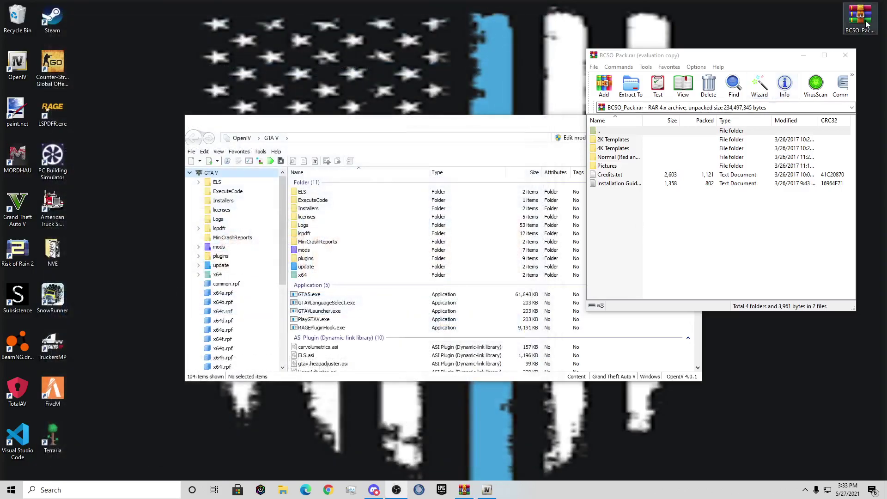
{"action": "left_click_drag", "start_coordinate": [552, 127], "coordinate": [416, 60]}
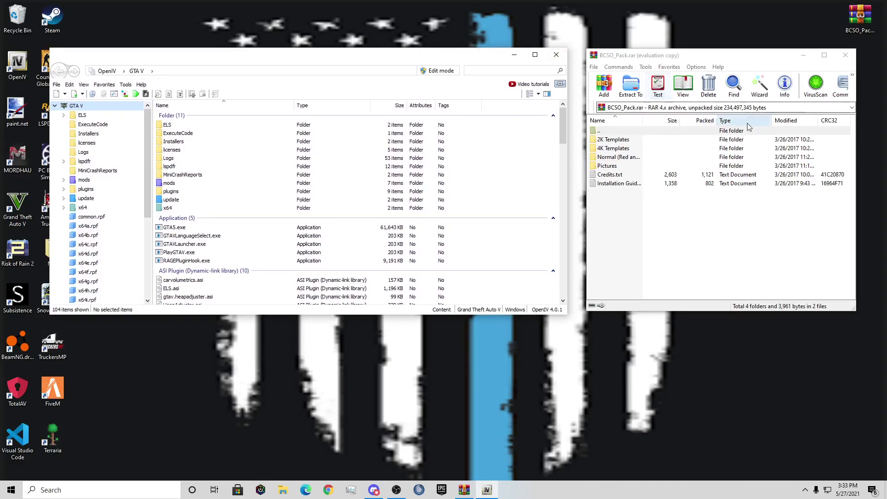
{"action": "left_click", "coordinate": [693, 211]}
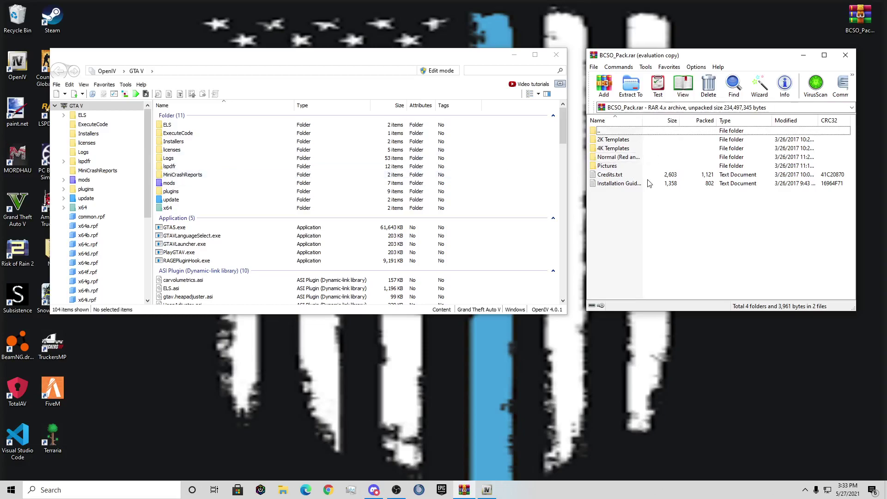
- In the archive, open Normal (Red and Blue) and look inside bcsopack
{"action": "double_click", "coordinate": [617, 158]}
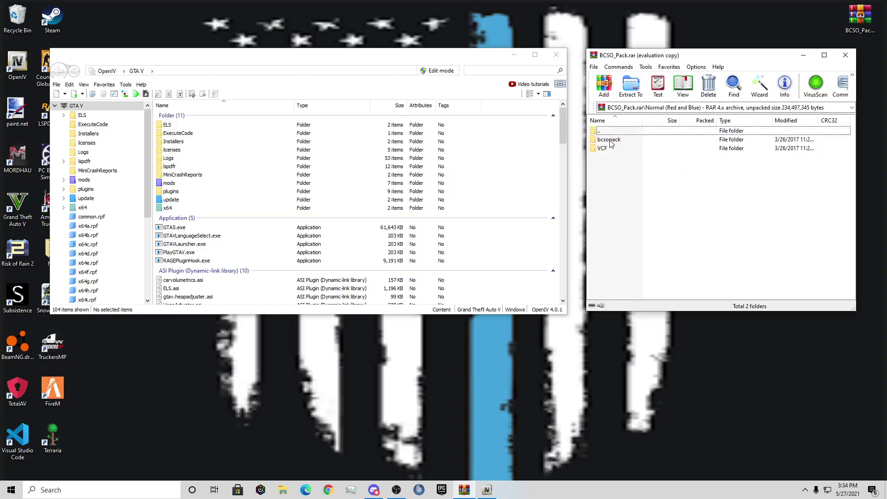
{"action": "double_click", "coordinate": [610, 140]}
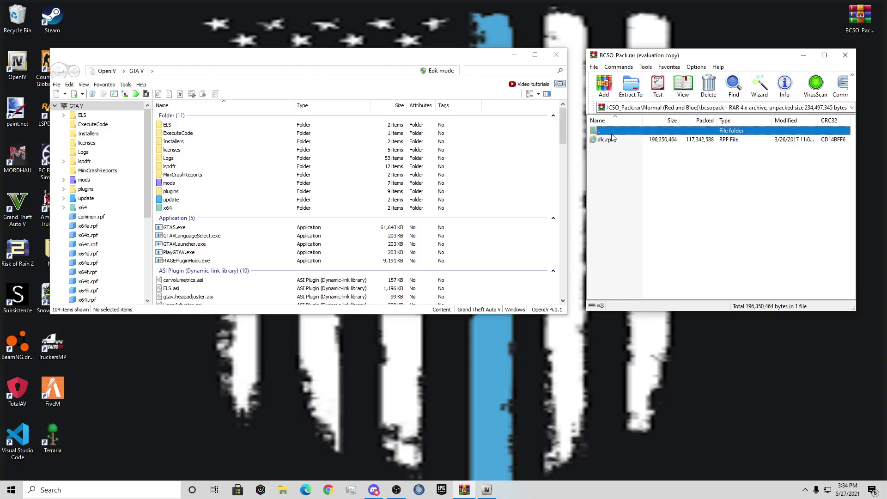
{"action": "double_click", "coordinate": [611, 134]}
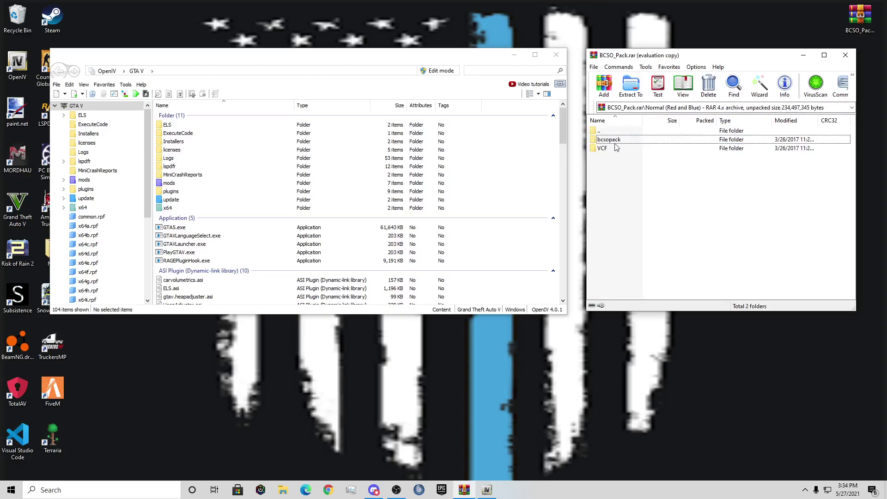
- Check that OpenIV's mods\update\x64\dlcpacks already holds bcsopack, then return to the GTA V root
{"action": "left_click", "coordinate": [178, 184]}
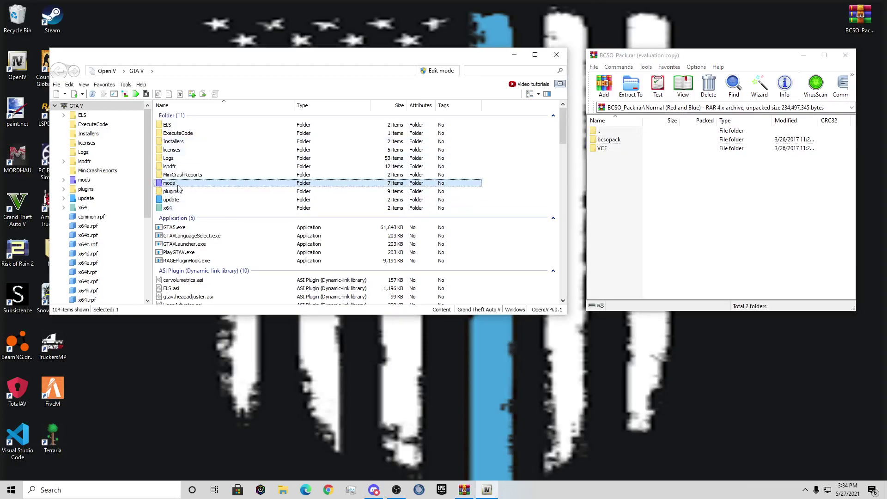
{"action": "double_click", "coordinate": [177, 184]}
{"action": "double_click", "coordinate": [174, 126]}
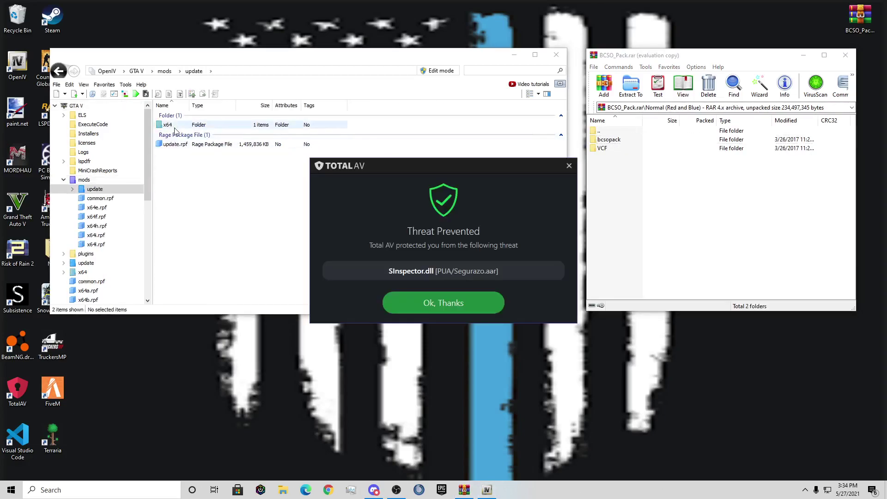
{"action": "left_click", "coordinate": [434, 303]}
{"action": "double_click", "coordinate": [219, 126]}
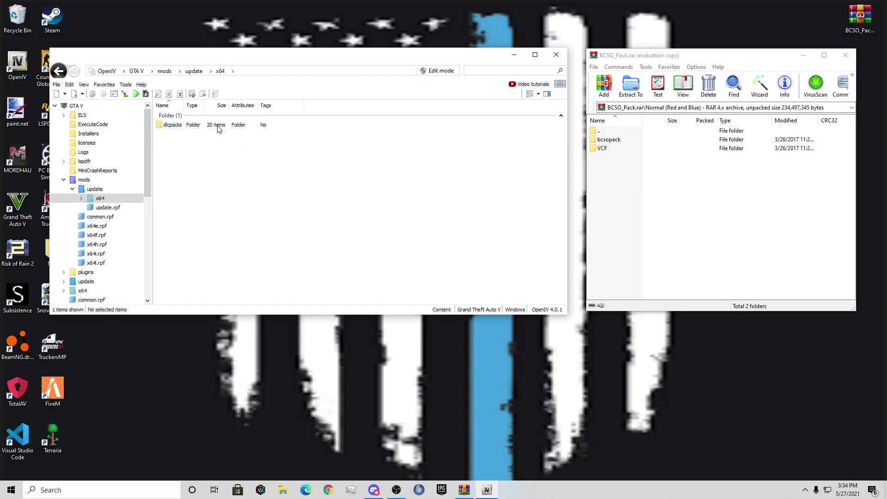
{"action": "double_click", "coordinate": [219, 126]}
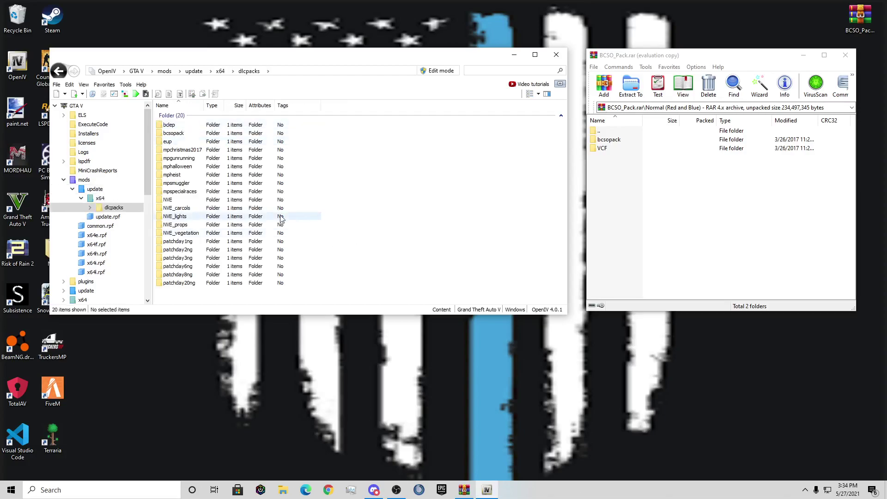
{"action": "left_click_drag", "start_coordinate": [612, 140], "coordinate": [166, 136]}
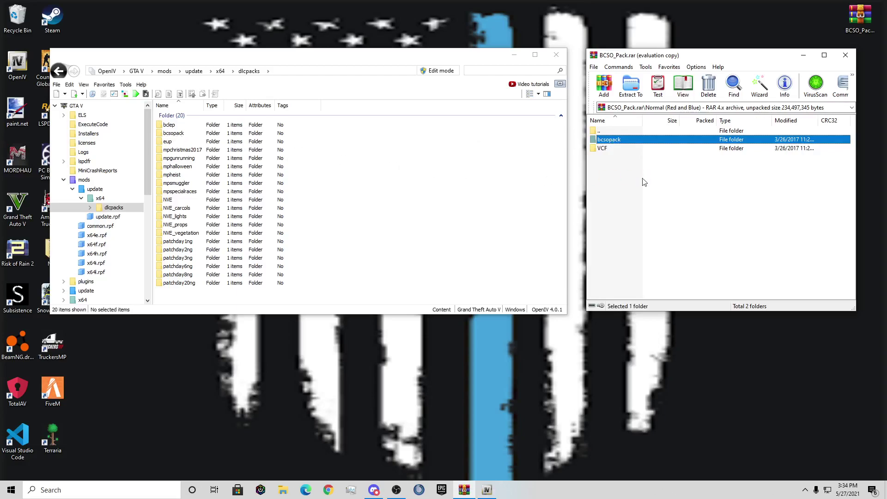
{"action": "left_click", "coordinate": [619, 165]}
{"action": "left_click", "coordinate": [137, 71]}
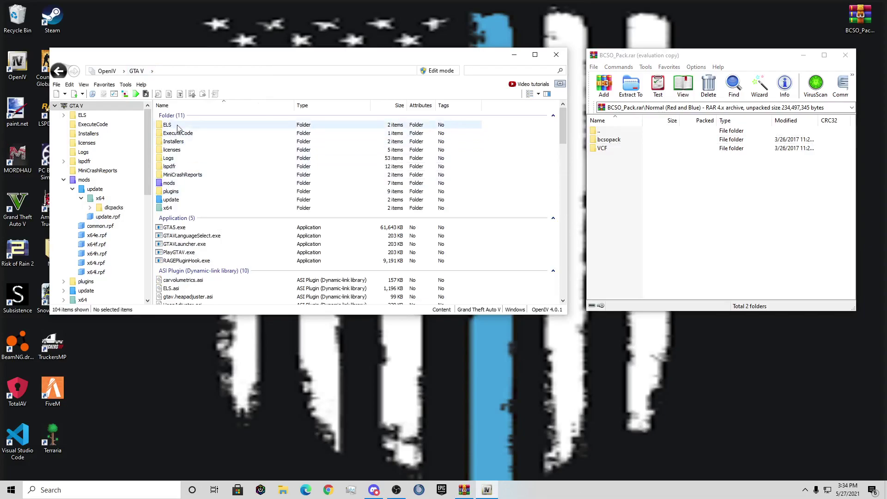
{"action": "double_click", "coordinate": [168, 125]}
{"action": "double_click", "coordinate": [177, 125]}
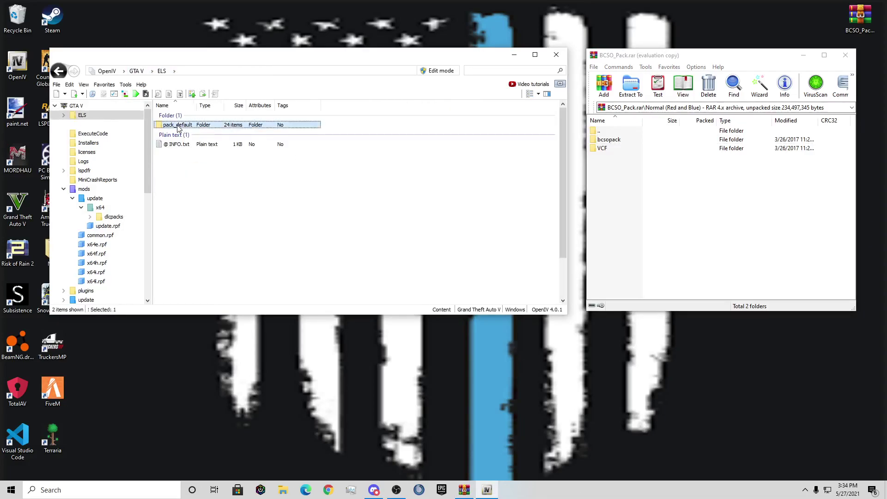
{"action": "left_click", "coordinate": [645, 196]}
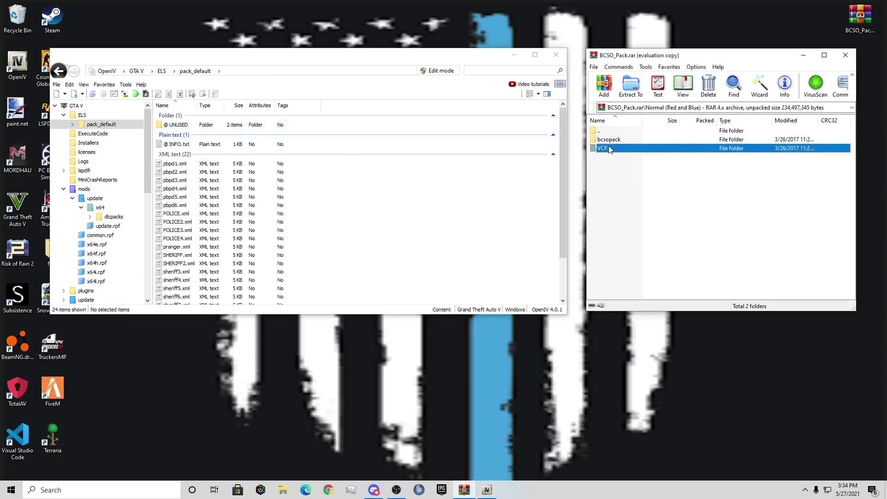
{"action": "double_click", "coordinate": [603, 149]}
{"action": "left_click_drag", "start_coordinate": [627, 215], "coordinate": [619, 261]}
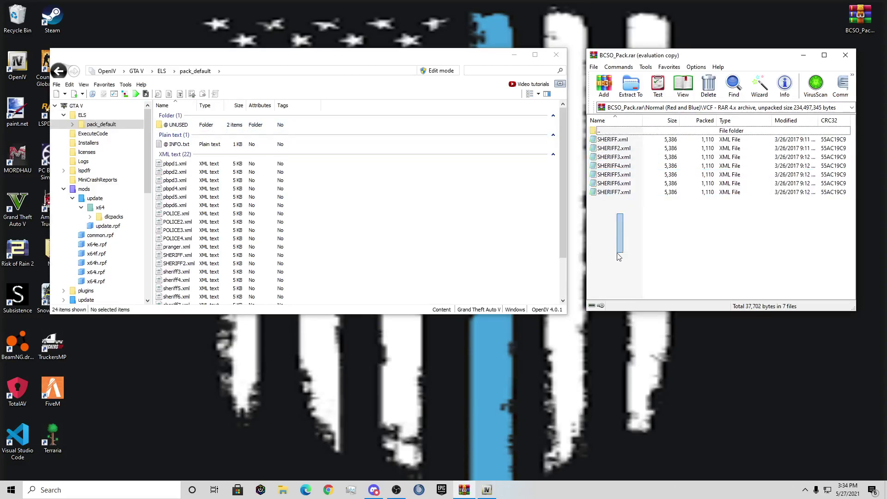
{"action": "scroll", "coordinate": [336, 273], "scroll_direction": "down", "scroll_amount": 3}
{"action": "scroll", "coordinate": [338, 267], "scroll_direction": "up", "scroll_amount": 3}
{"action": "left_click", "coordinate": [137, 71]}
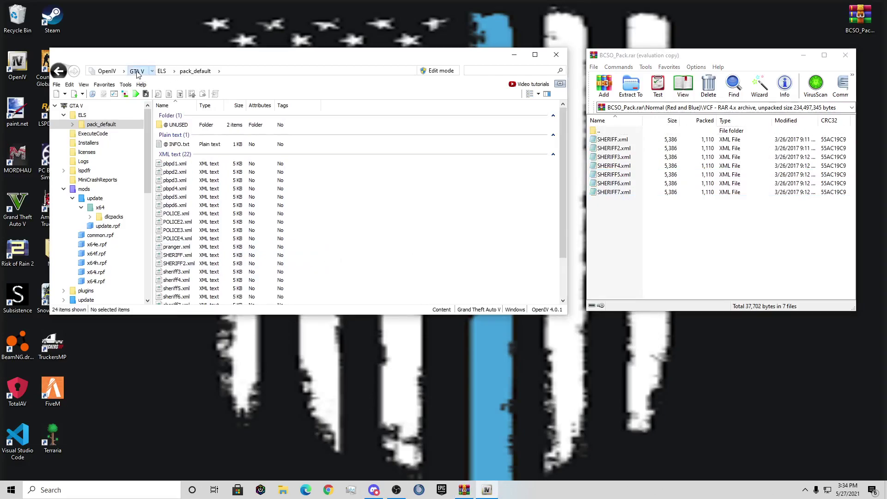
{"action": "left_click", "coordinate": [607, 132]}
{"action": "double_click", "coordinate": [606, 132]}
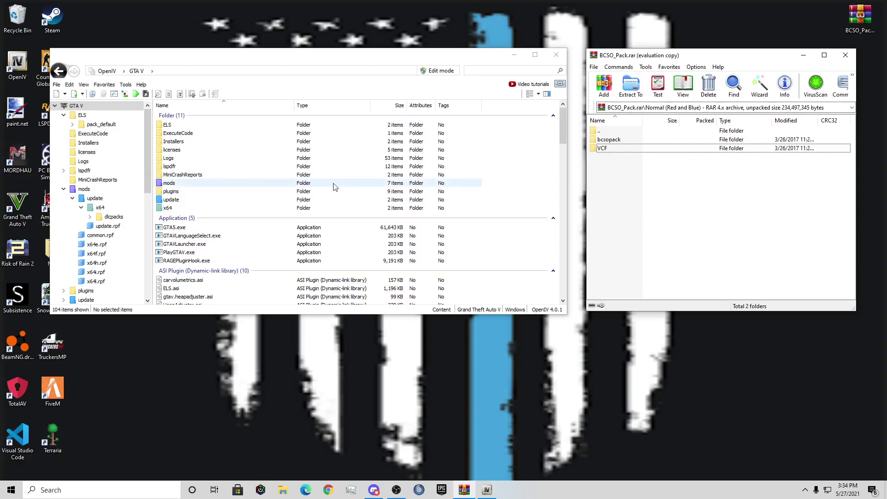
- Read Installation Guide.txt from the archive root, noting its <Item>dlcpacks:\bcsopack\</Item> line, then close it
{"action": "double_click", "coordinate": [608, 132]}
{"action": "left_click", "coordinate": [637, 206]}
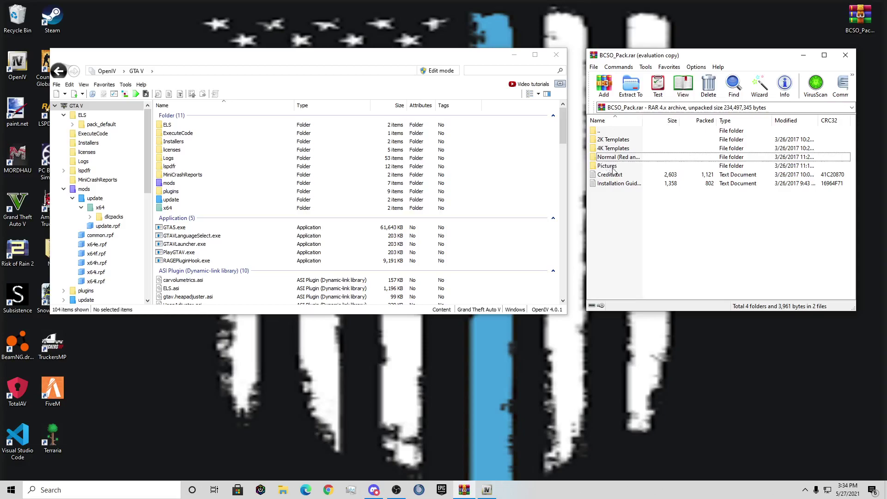
{"action": "double_click", "coordinate": [619, 183]}
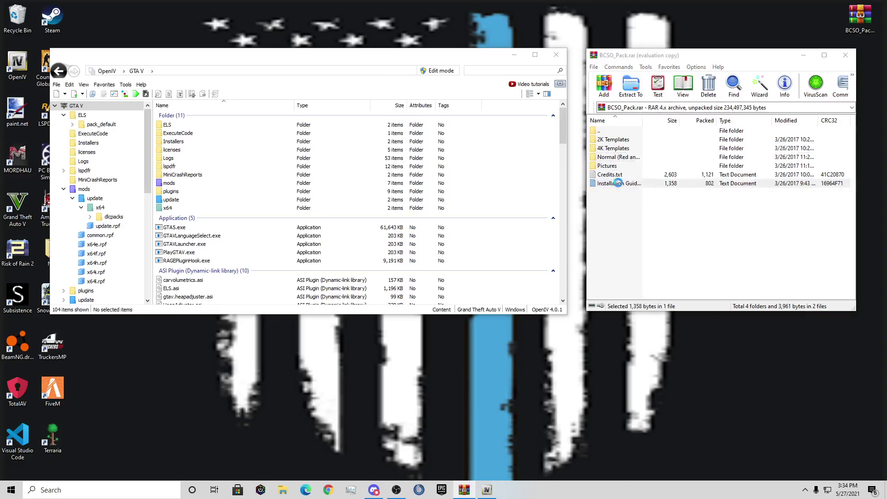
{"action": "scroll", "coordinate": [230, 329], "scroll_direction": "down", "scroll_amount": 3}
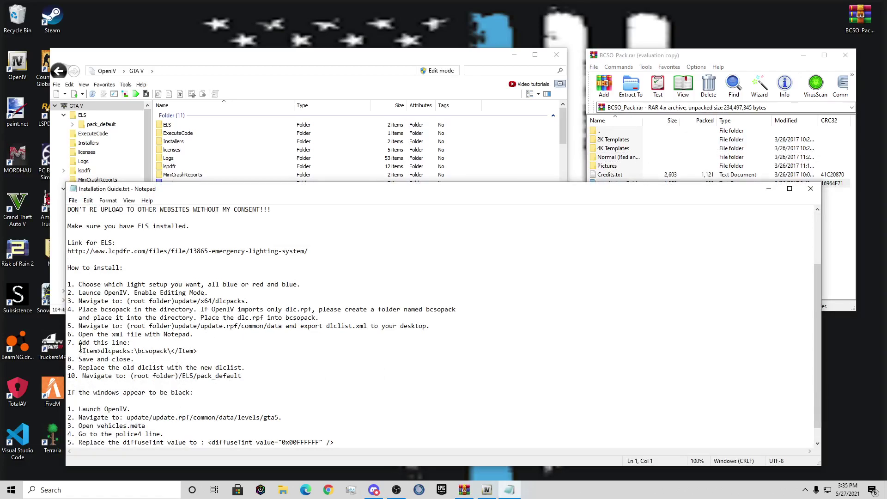
{"action": "left_click_drag", "start_coordinate": [80, 351], "coordinate": [198, 351]}
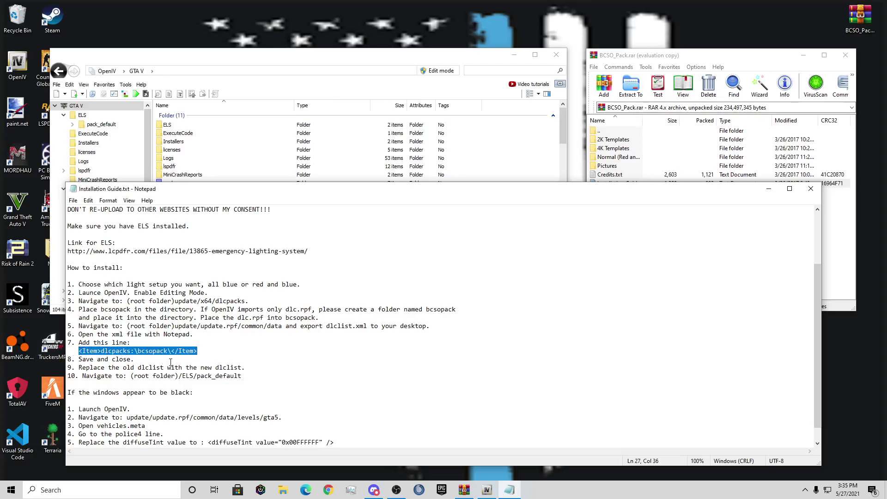
{"action": "left_click", "coordinate": [811, 189]}
- Navigate OpenIV to mods\update\update.rpf\common\data
{"action": "double_click", "coordinate": [175, 183]}
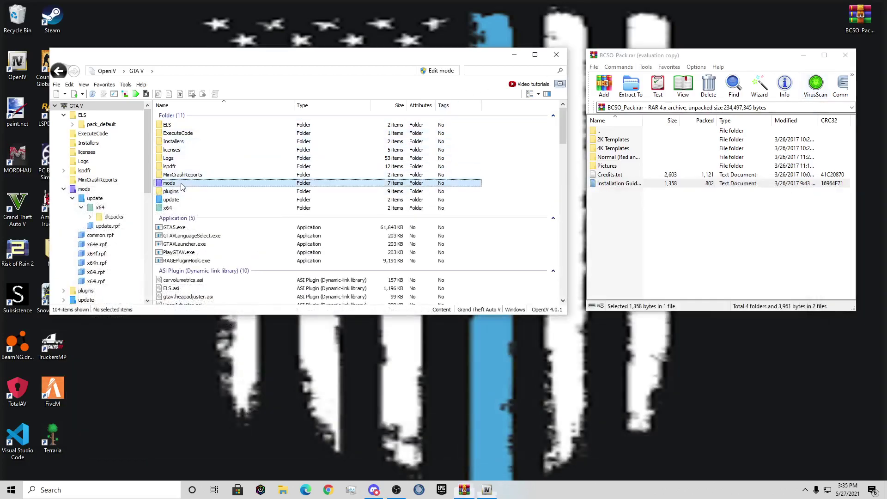
{"action": "double_click", "coordinate": [174, 125]}
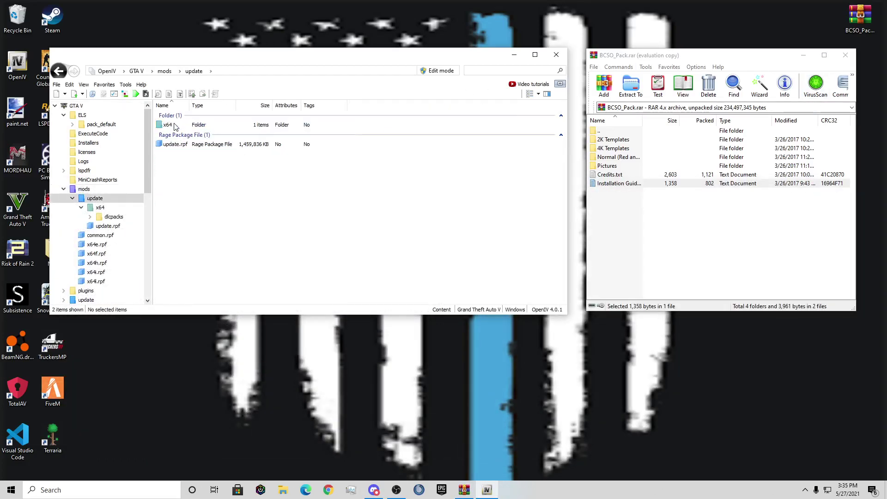
{"action": "double_click", "coordinate": [175, 126]}
{"action": "left_click", "coordinate": [194, 71]}
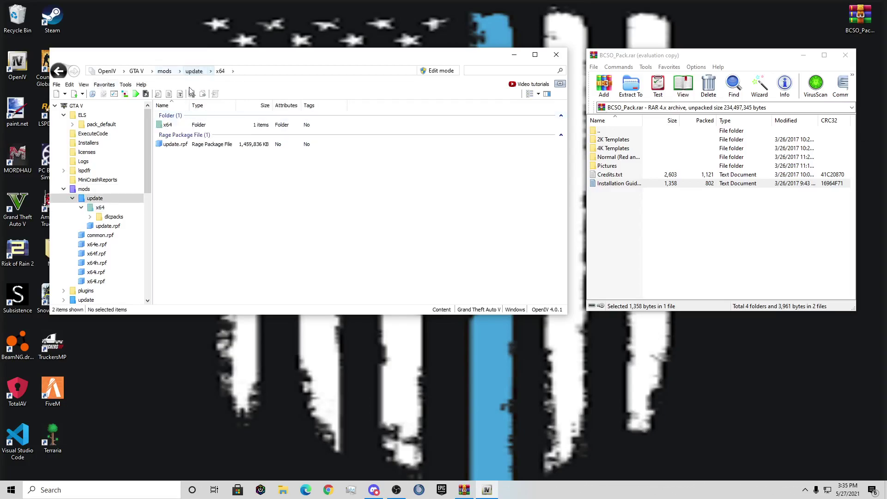
{"action": "double_click", "coordinate": [178, 143]}
{"action": "double_click", "coordinate": [174, 125]}
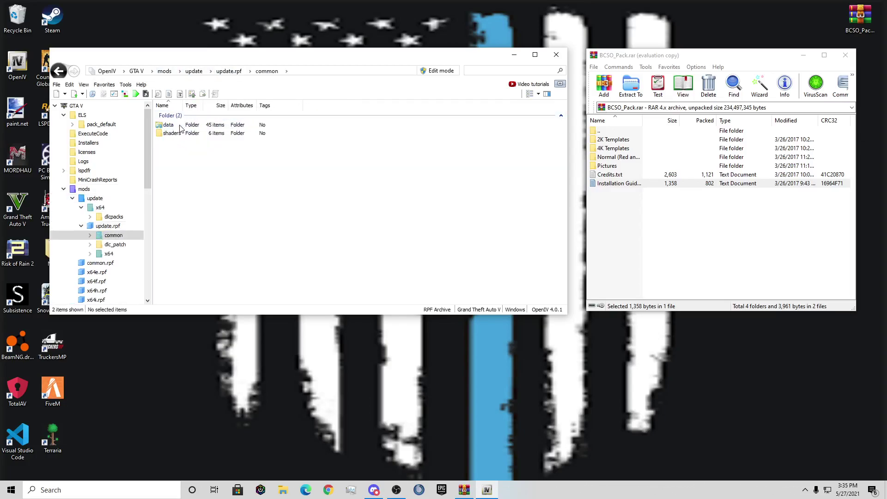
{"action": "double_click", "coordinate": [174, 125]}
{"action": "scroll", "coordinate": [187, 146], "scroll_direction": "down", "scroll_amount": 7}
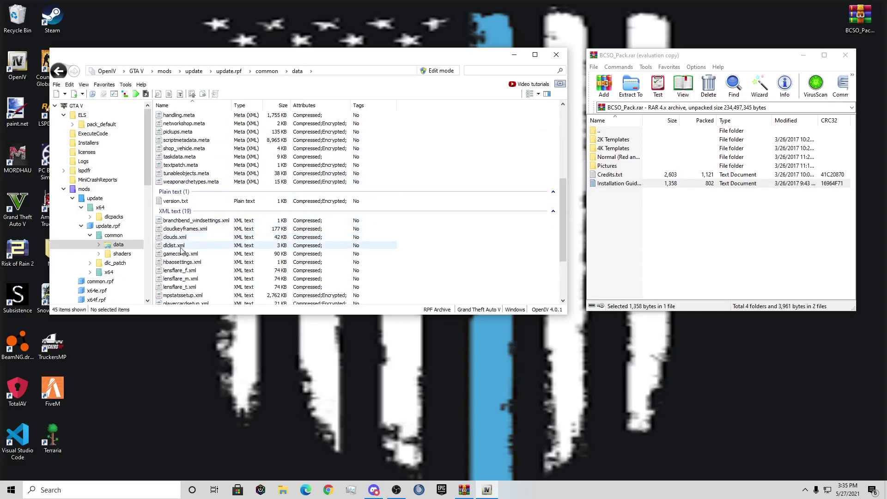
- Switch OpenIV to edit mode and bring up the options for dlclist.xml
{"action": "left_click", "coordinate": [437, 71]}
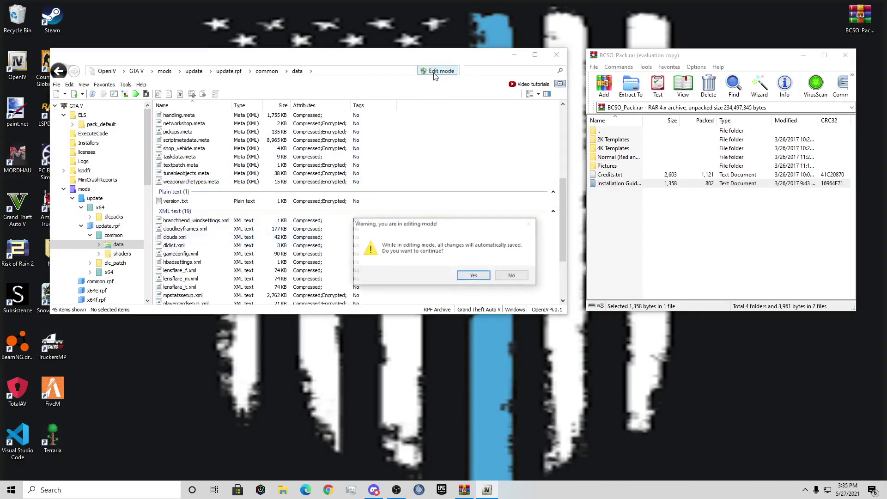
{"action": "left_click", "coordinate": [476, 276]}
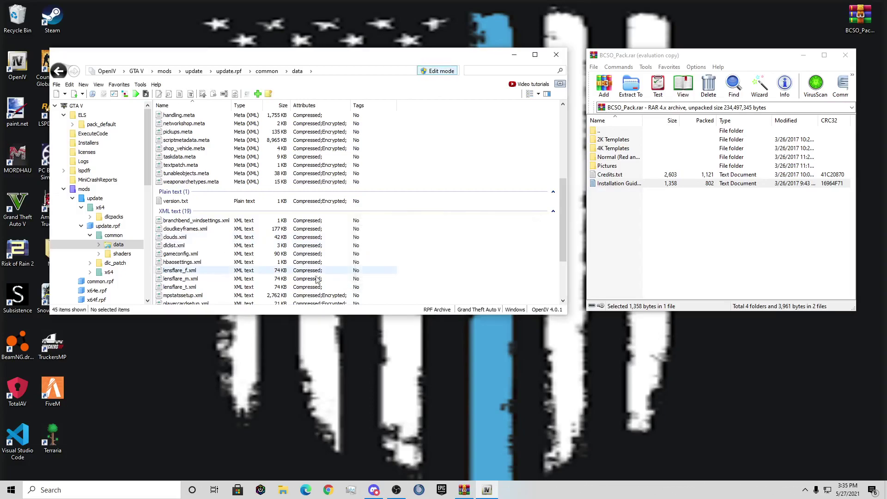
{"action": "right_click", "coordinate": [178, 247]}
- Open dlclist.xml in the text editor, verify the dlcpacks:\bcsopack\ entry near the end, then close it
{"action": "left_click", "coordinate": [190, 257]}
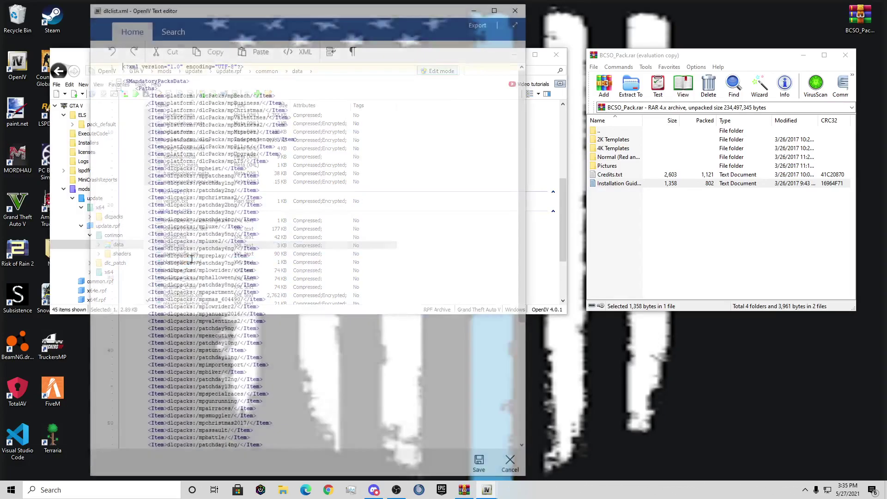
{"action": "scroll", "coordinate": [202, 159], "scroll_direction": "down", "scroll_amount": 8}
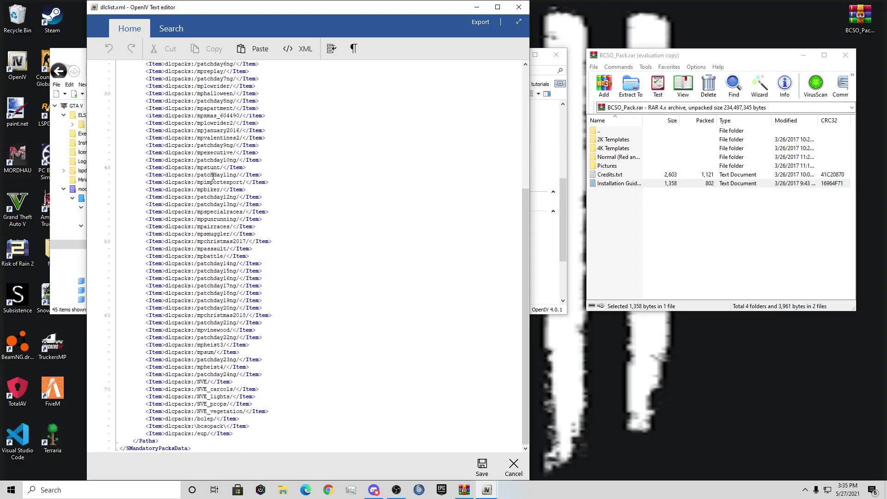
{"action": "left_click", "coordinate": [242, 436]}
{"action": "scroll", "coordinate": [154, 190], "scroll_direction": "up", "scroll_amount": 8}
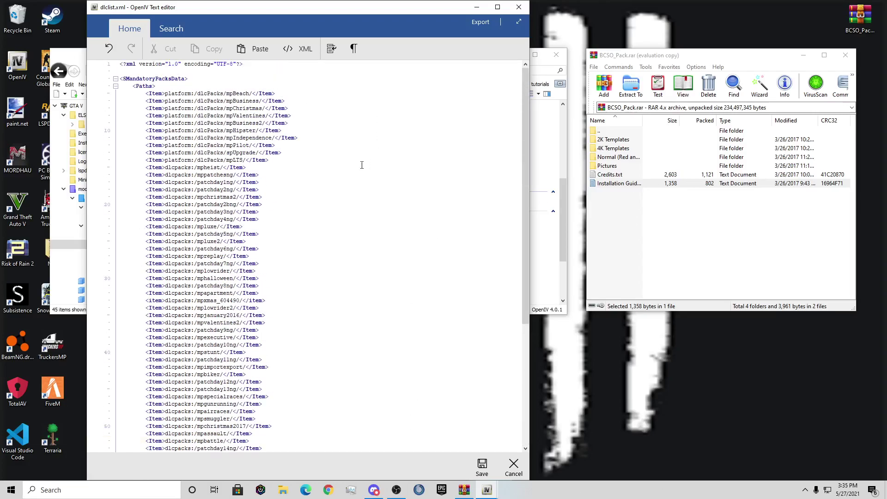
{"action": "scroll", "coordinate": [224, 273], "scroll_direction": "down", "scroll_amount": 8}
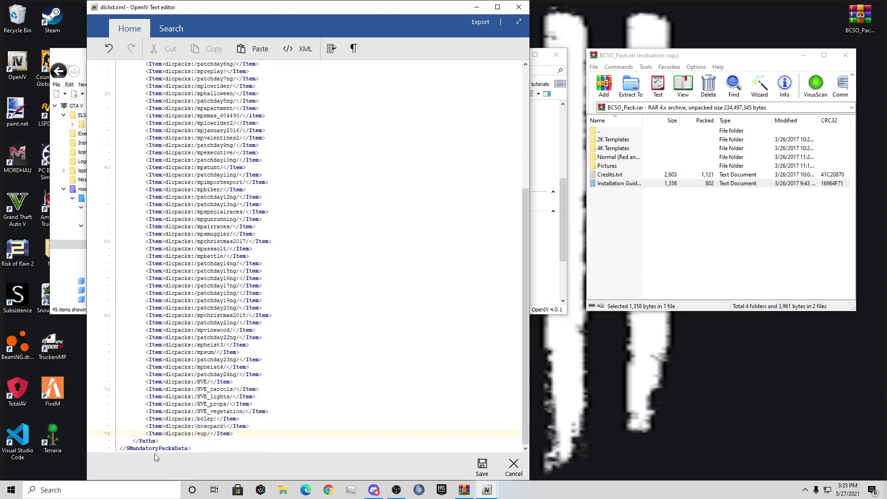
{"action": "scroll", "coordinate": [215, 263], "scroll_direction": "up", "scroll_amount": 8}
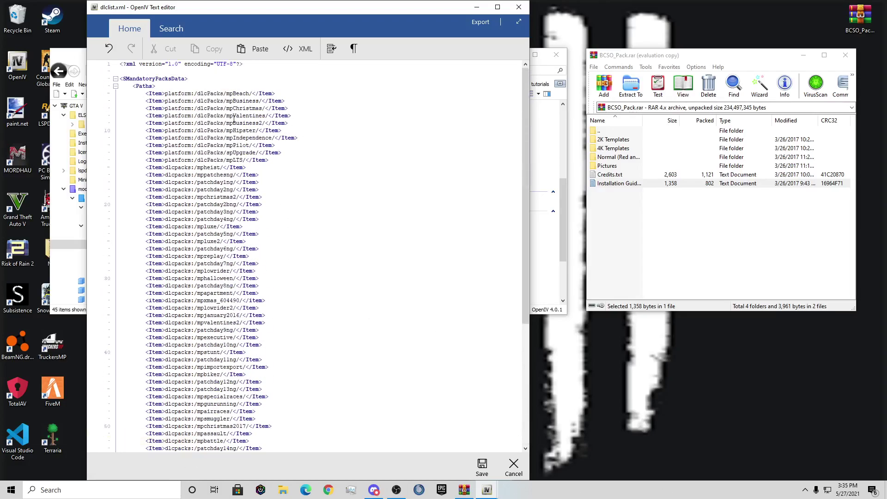
{"action": "scroll", "coordinate": [234, 119], "scroll_direction": "down", "scroll_amount": 8}
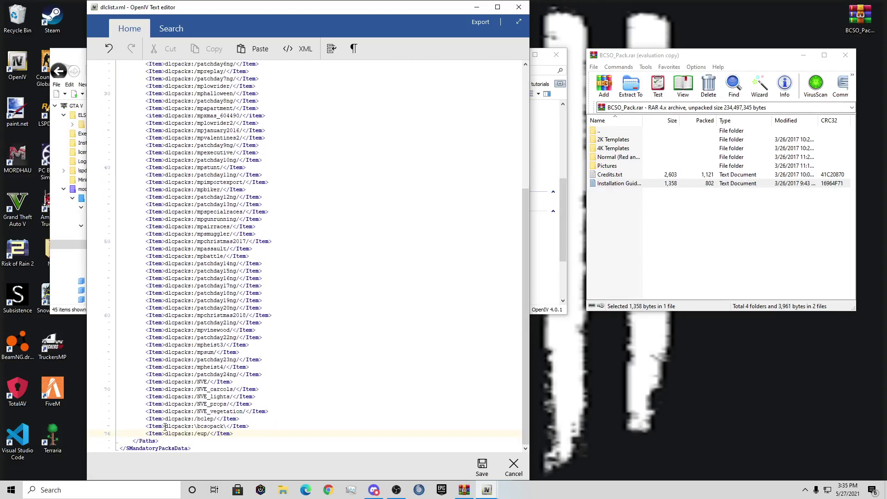
{"action": "left_click_drag", "start_coordinate": [141, 425], "coordinate": [251, 426]}
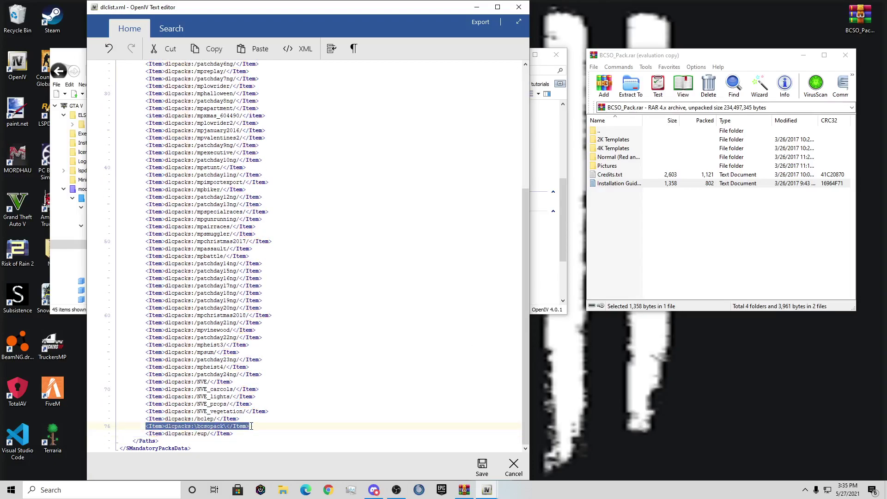
{"action": "left_click", "coordinate": [245, 429]}
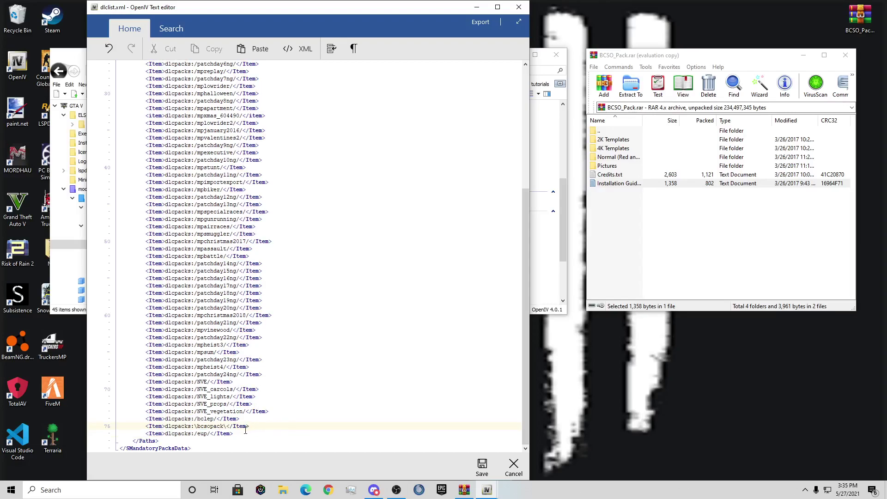
{"action": "left_click_drag", "start_coordinate": [256, 427], "coordinate": [145, 427]}
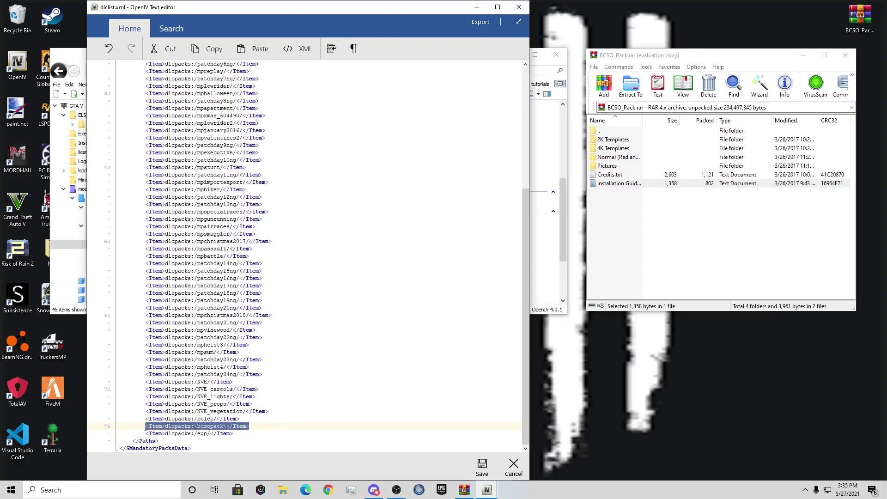
{"action": "left_click", "coordinate": [139, 442]}
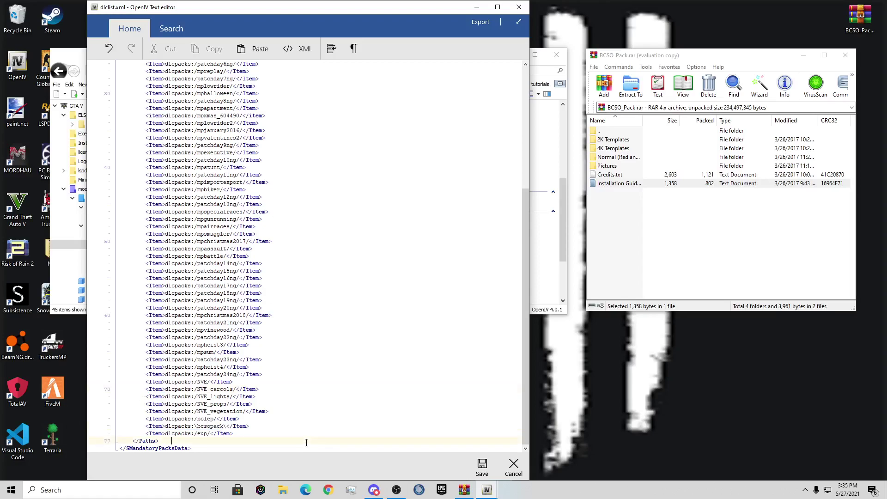
{"action": "left_click", "coordinate": [519, 7]}
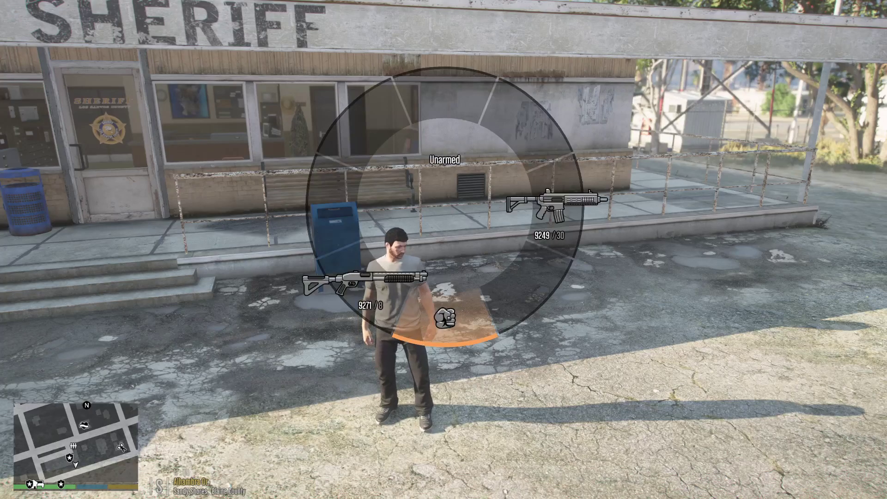
- Spawn a SHERIFF cruiser with the console's Spawn command, then close the console
{"action": "key", "text": "Tab"}
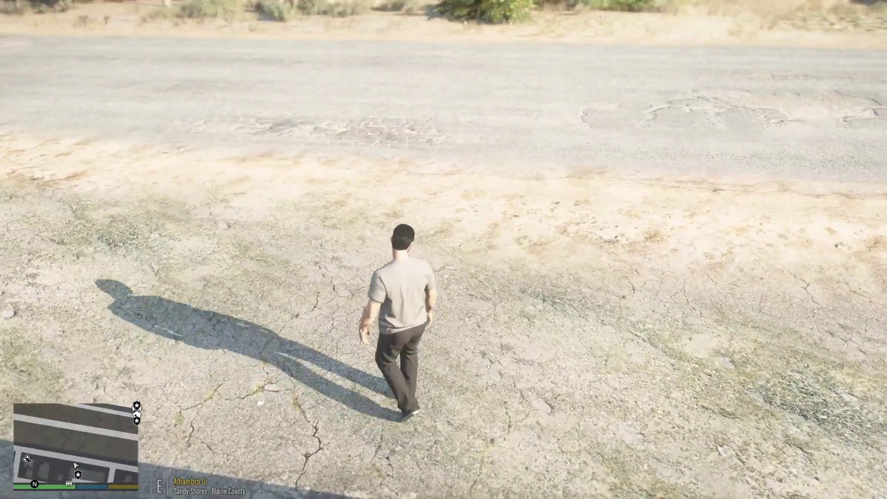
{"action": "key", "text": "F8"}
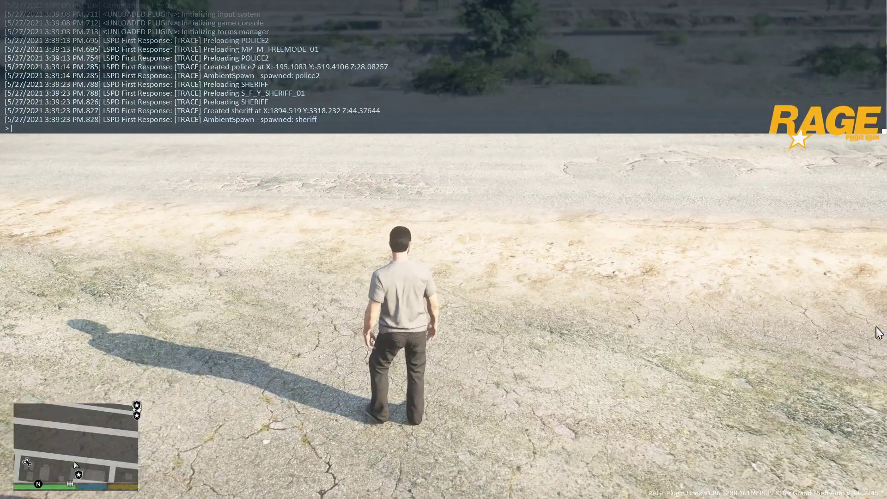
{"action": "type", "text": "sp"}
{"action": "key", "text": "Tab"}
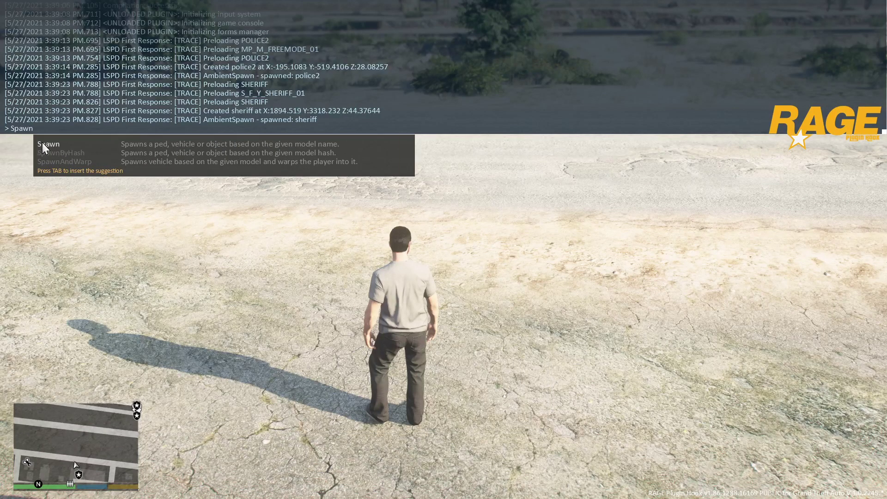
{"action": "type", "text": "sh"}
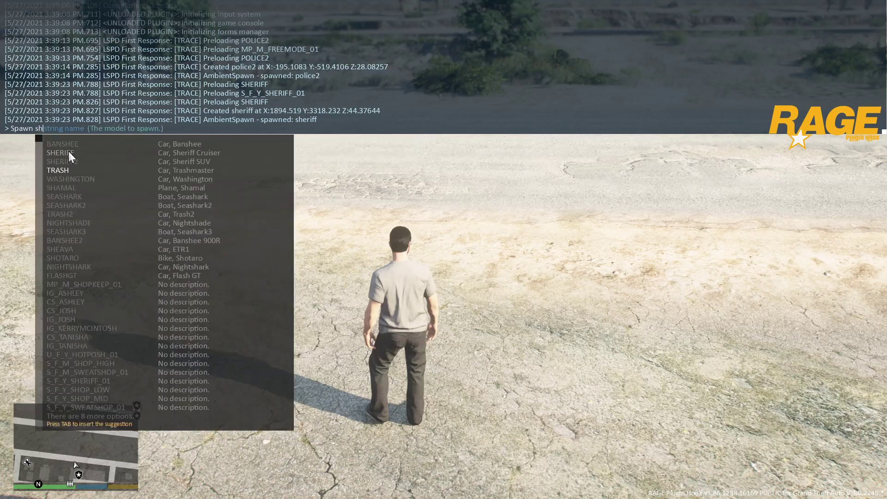
{"action": "left_click", "coordinate": [67, 152]}
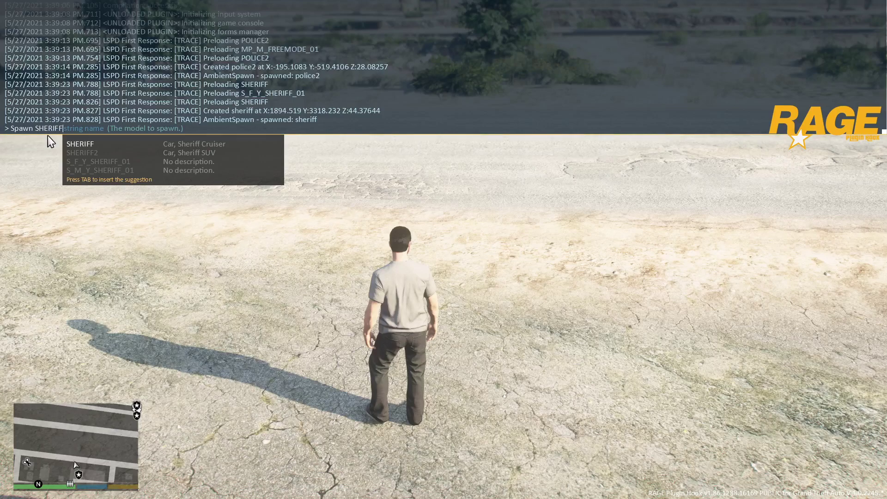
{"action": "key", "text": "Return"}
{"action": "key", "text": "F4"}
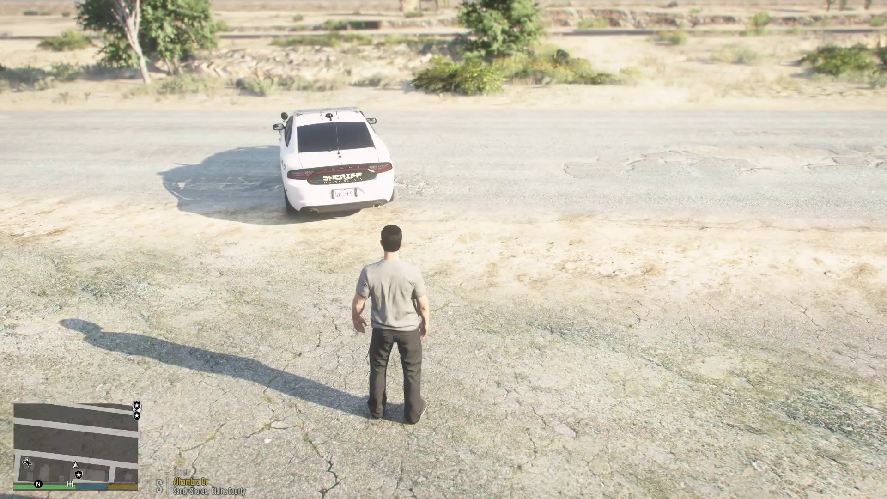
- Walk up to the SHERIFF cruiser and get into the driver's seat
{"action": "key", "text": "w"}
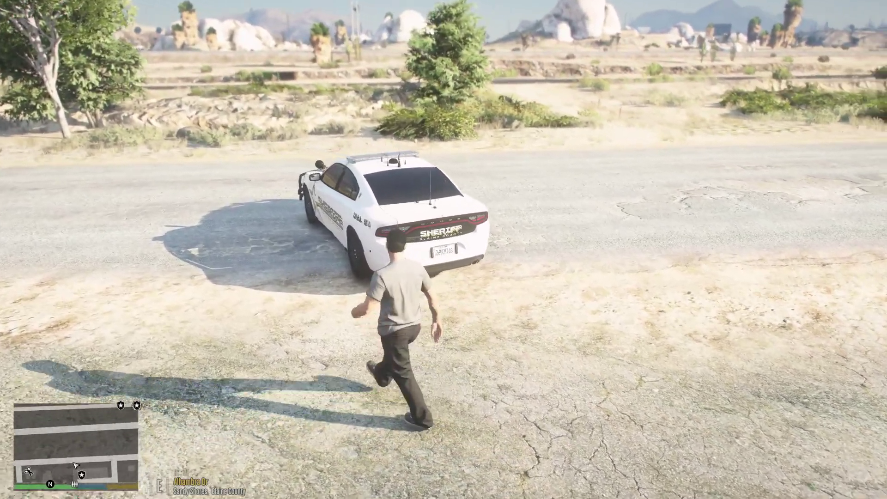
{"action": "key", "text": "w"}
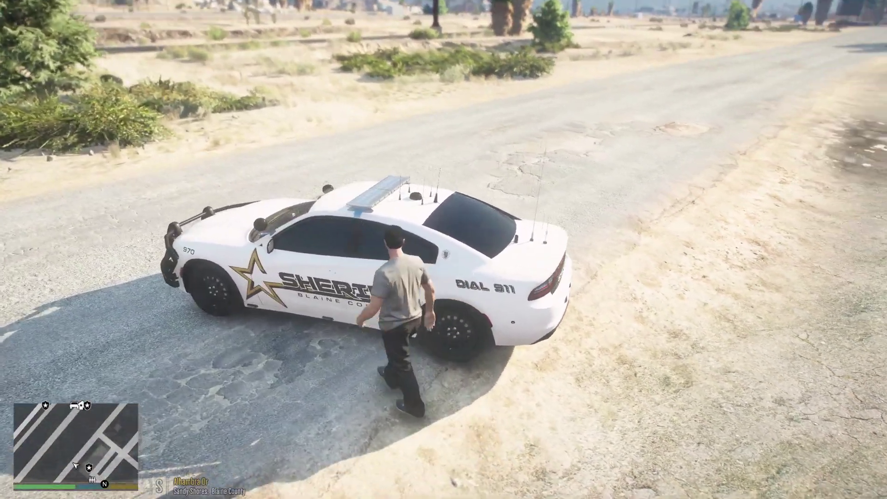
{"action": "key", "text": "f"}
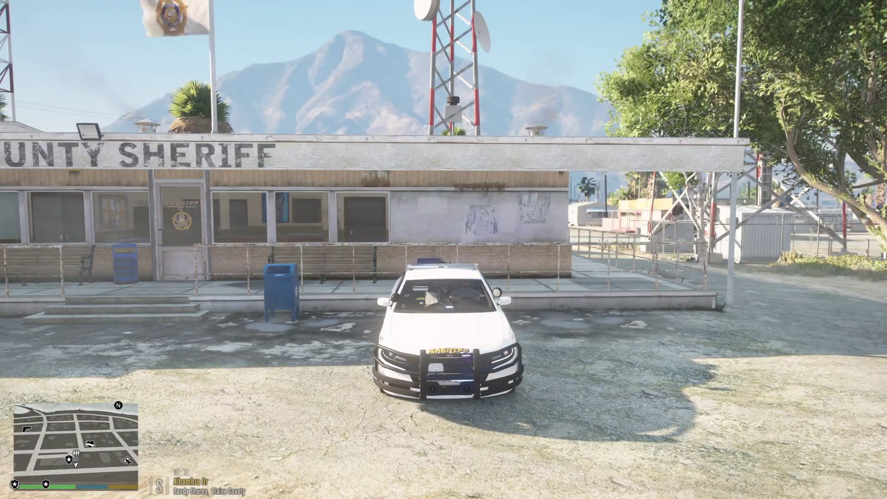
- Exit the parked sheriff cruiser and walk around to view its Blaine County livery
{"action": "key", "text": "f"}
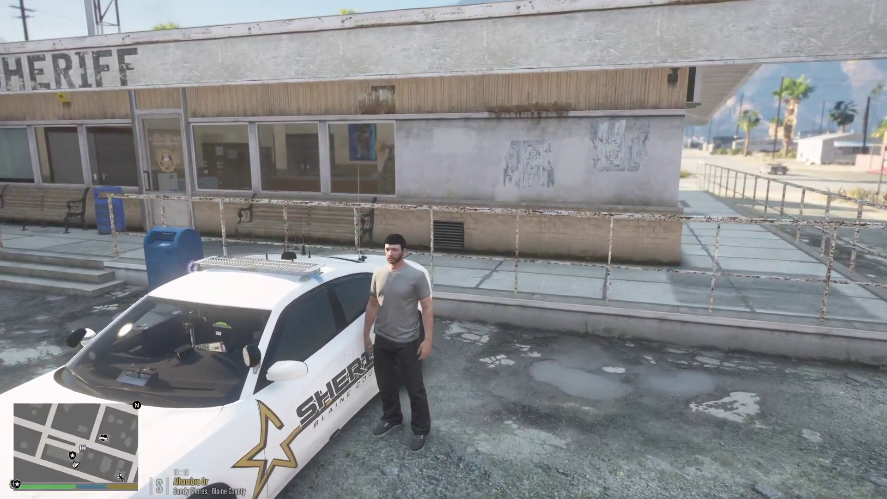
{"action": "key", "text": "w"}
{"action": "key", "text": "s"}
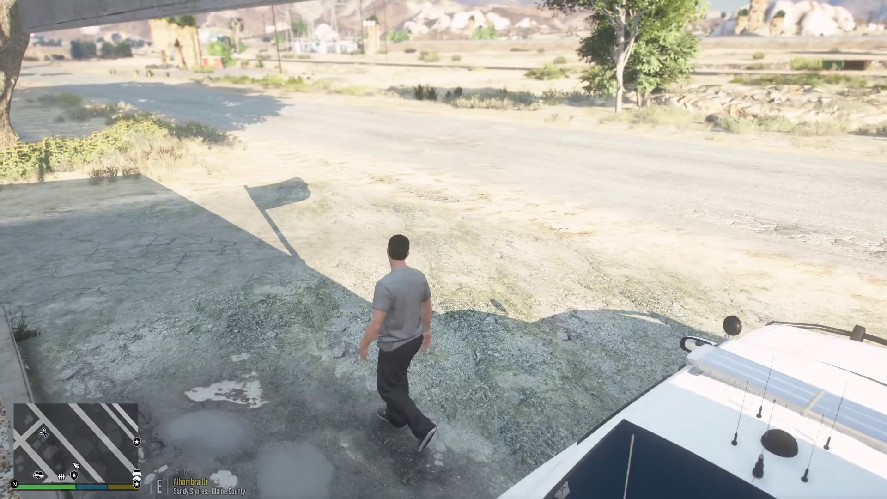